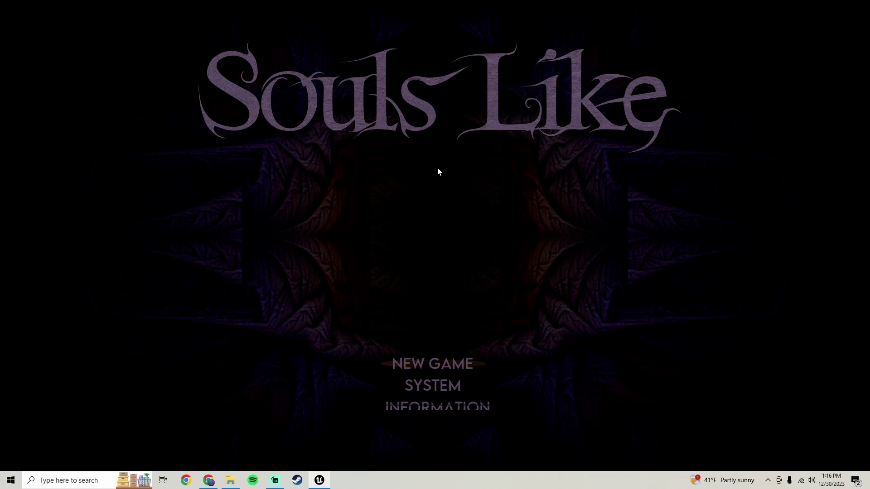
# Step: Start a new game with the Vagabond character base and examine the age options in character creation
pyautogui.click(420, 363)
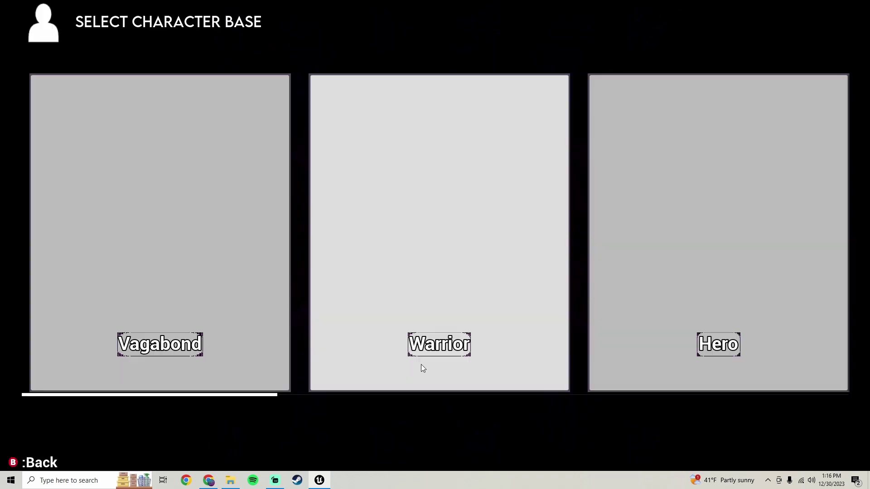
pyautogui.click(190, 213)
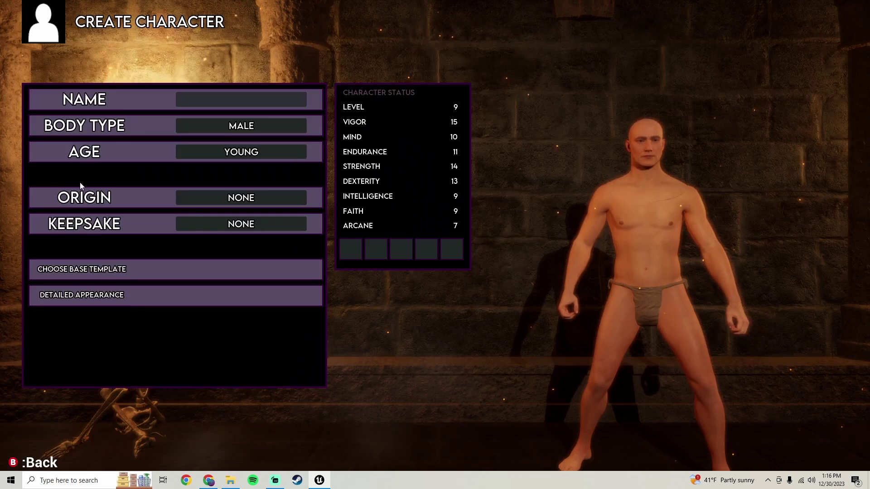
pyautogui.click(219, 154)
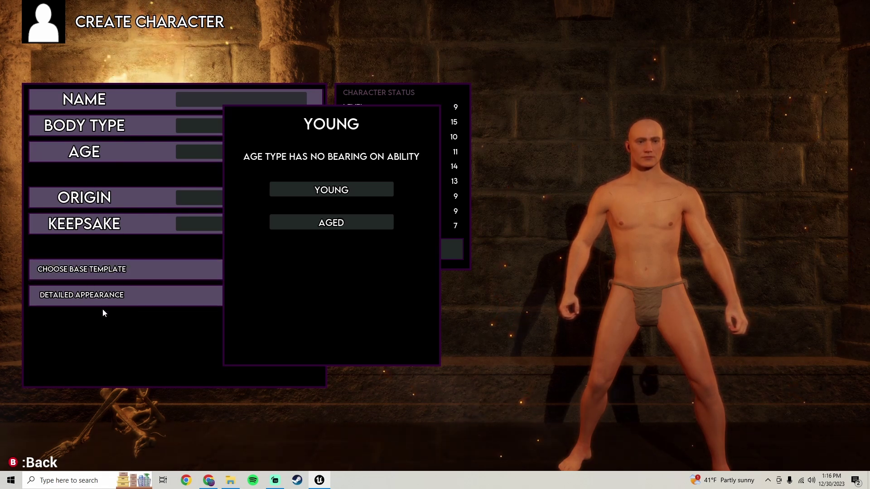
pyautogui.click(136, 258)
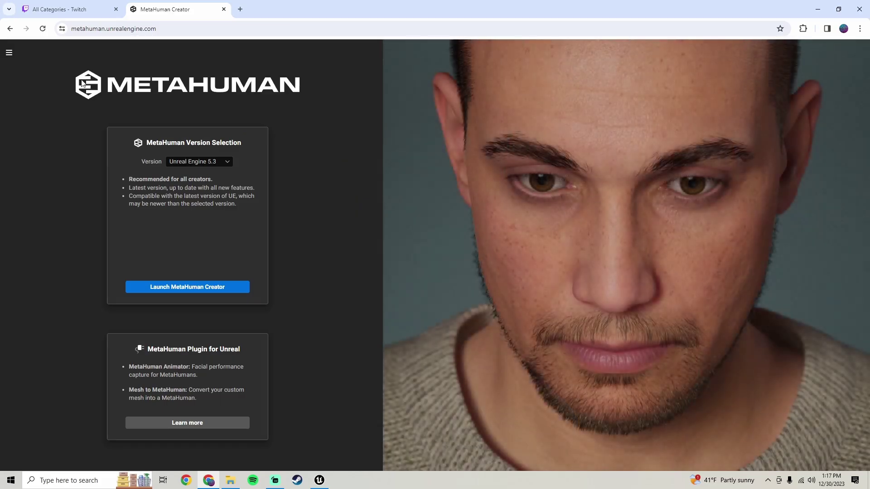
# Step: Launch MetaHuman Creator in the browser, compare SurvivalGameChr1 with SurvGameChr1Aged, and open the aged character for editing
pyautogui.click(199, 290)
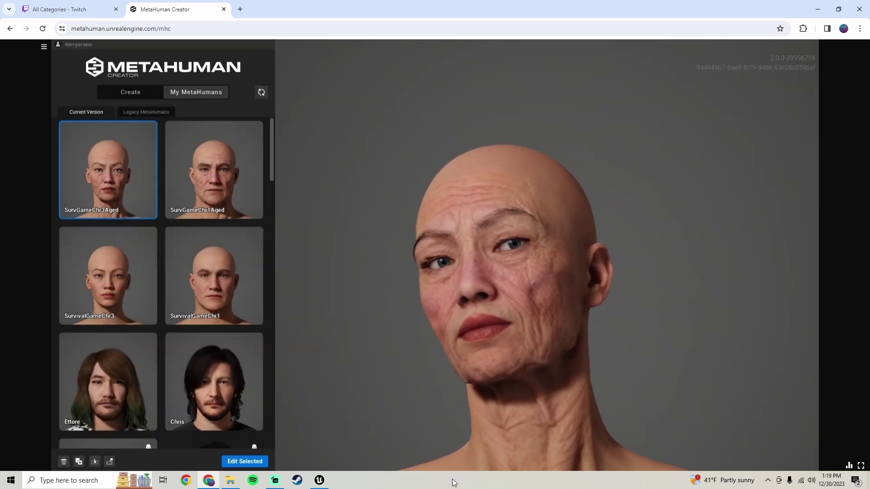
pyautogui.click(194, 268)
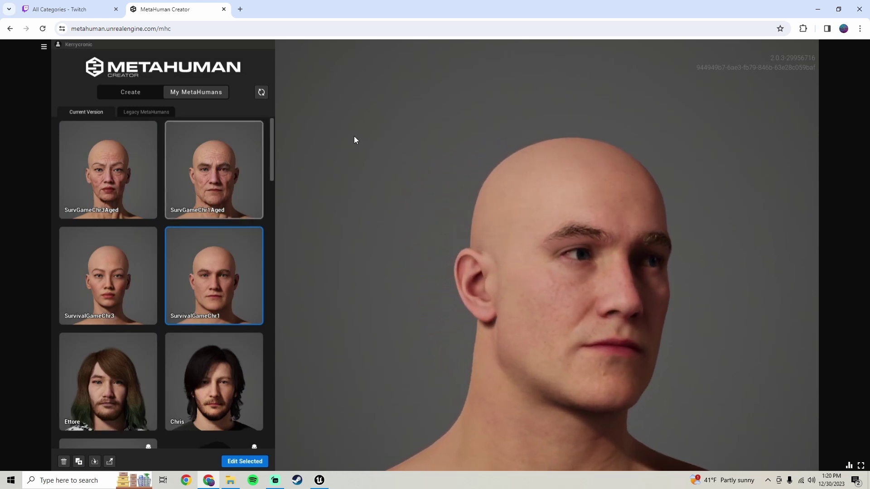
pyautogui.click(222, 173)
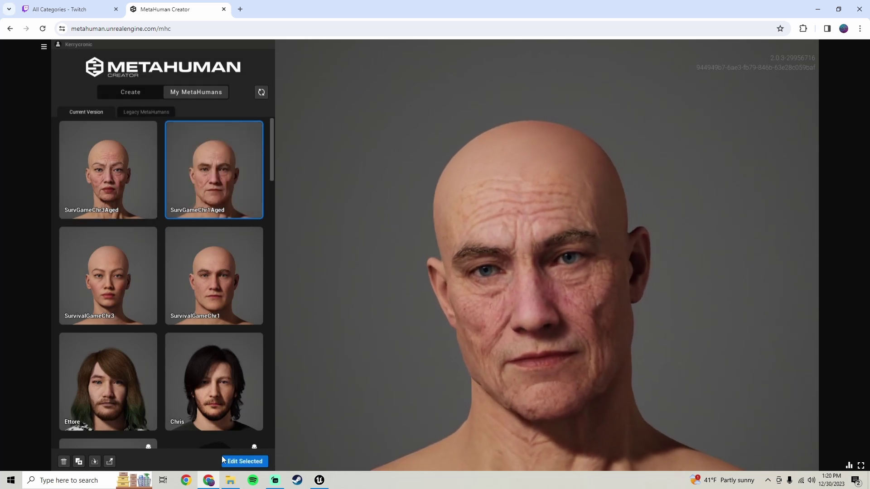
pyautogui.click(236, 461)
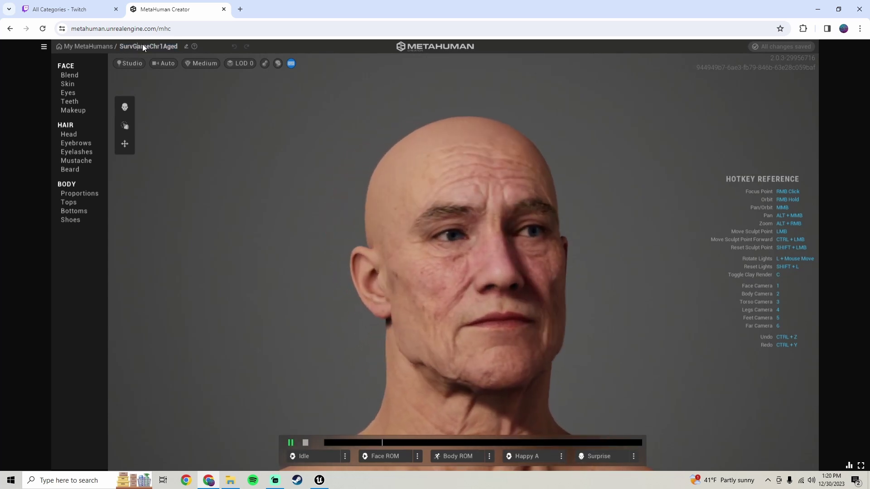
pyautogui.click(147, 47)
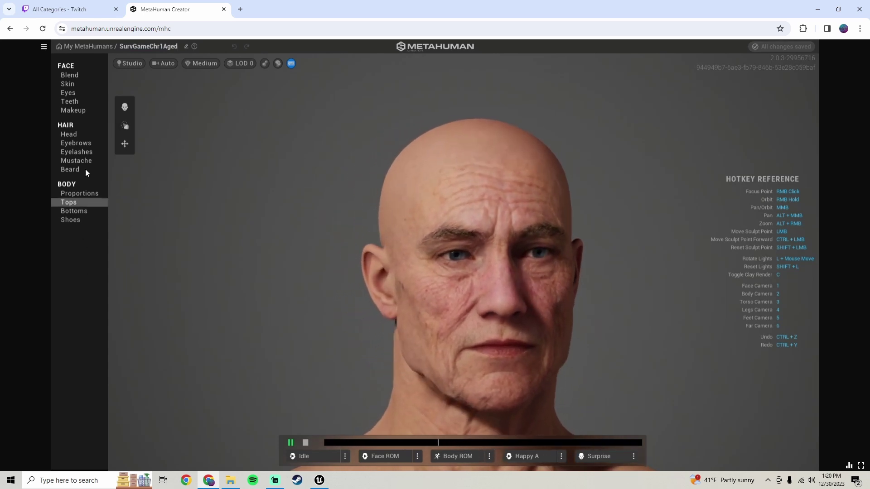
# Step: Examine the skin settings of SurvGameChr1Aged and view the character from the face, torso and body cameras
pyautogui.click(69, 84)
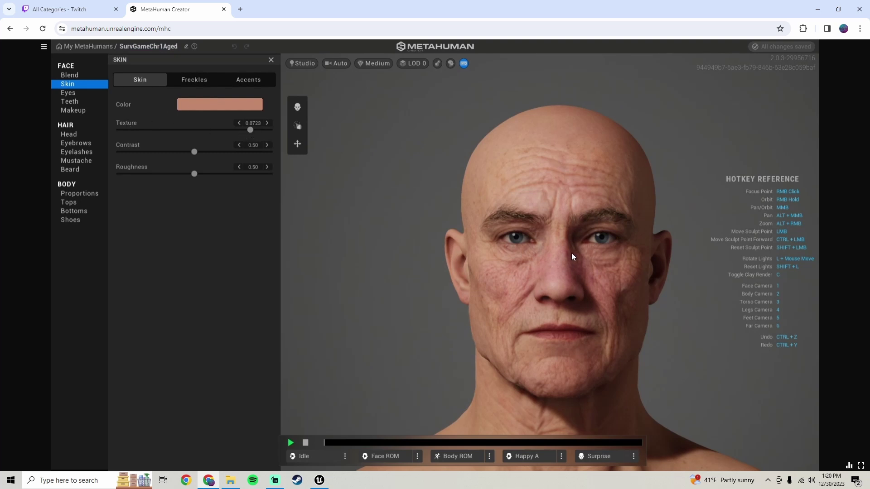
pyautogui.press('3')
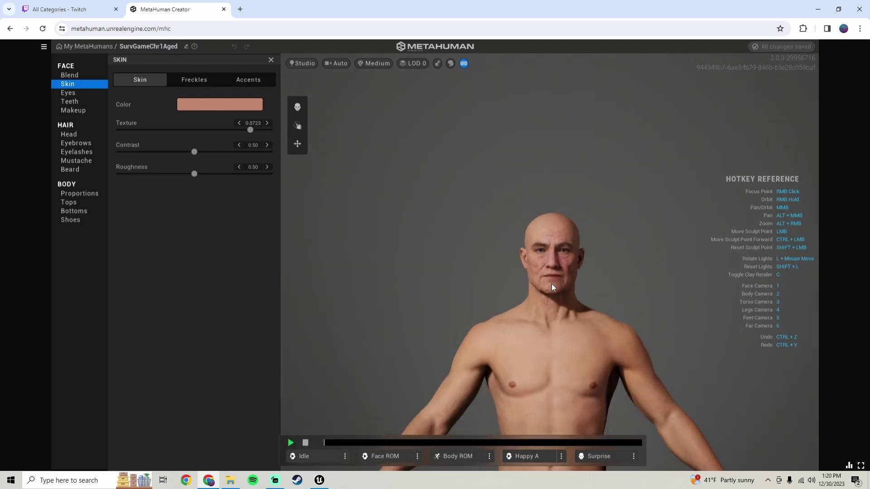
pyautogui.press('2')
pyautogui.press('3')
pyautogui.press('1')
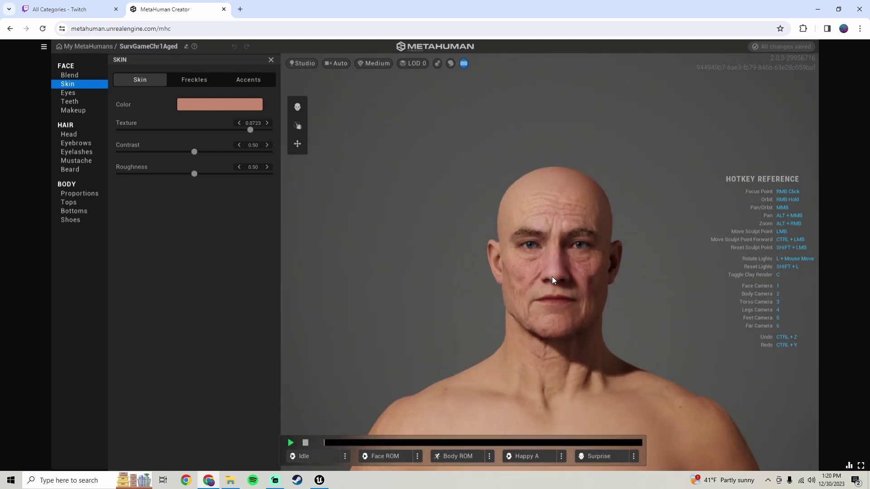
pyautogui.scroll(2, 552, 279)
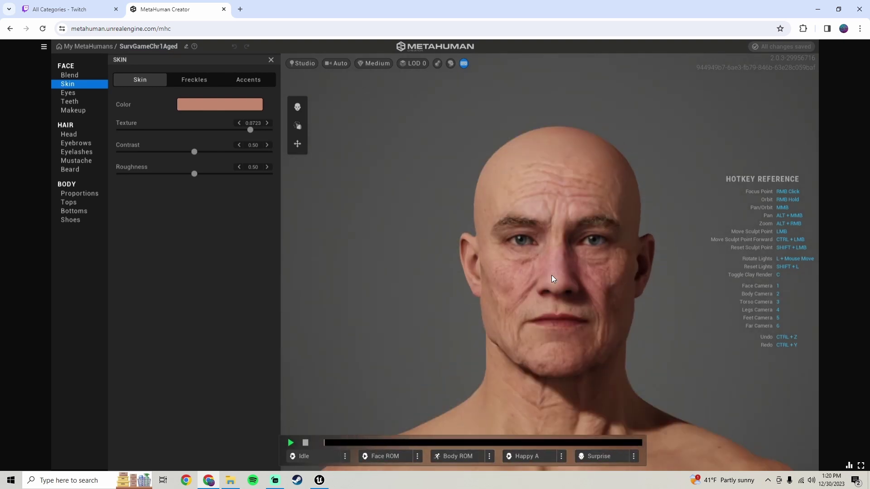
# Step: Return to the saved MetaHumans, preview SurvivalGameChr3, and examine the skin settings of SurvGameChr3Aged
pyautogui.click(85, 47)
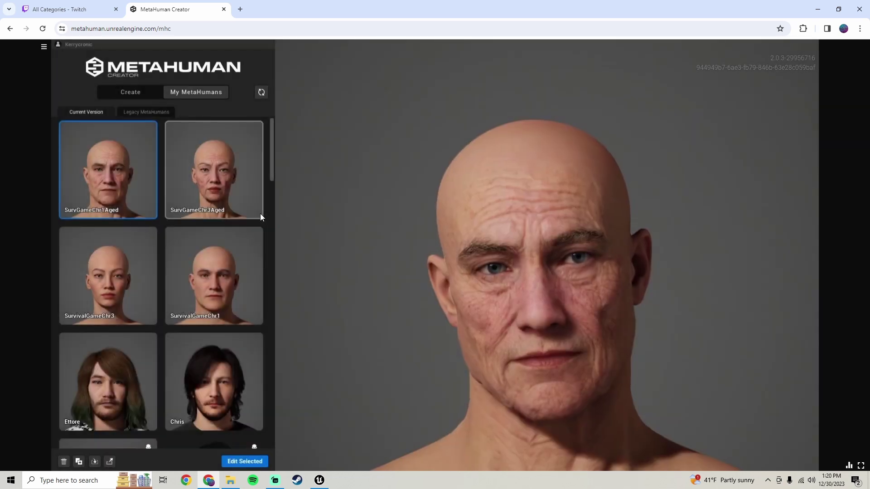
pyautogui.click(109, 256)
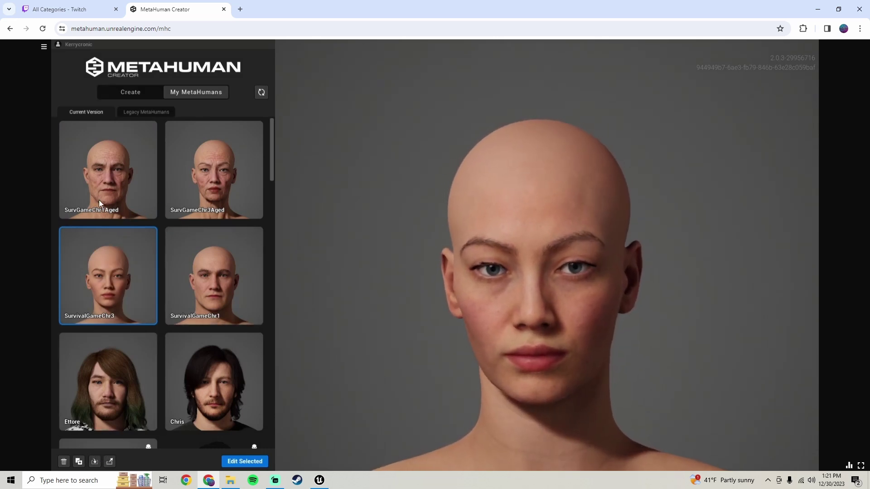
pyautogui.click(203, 168)
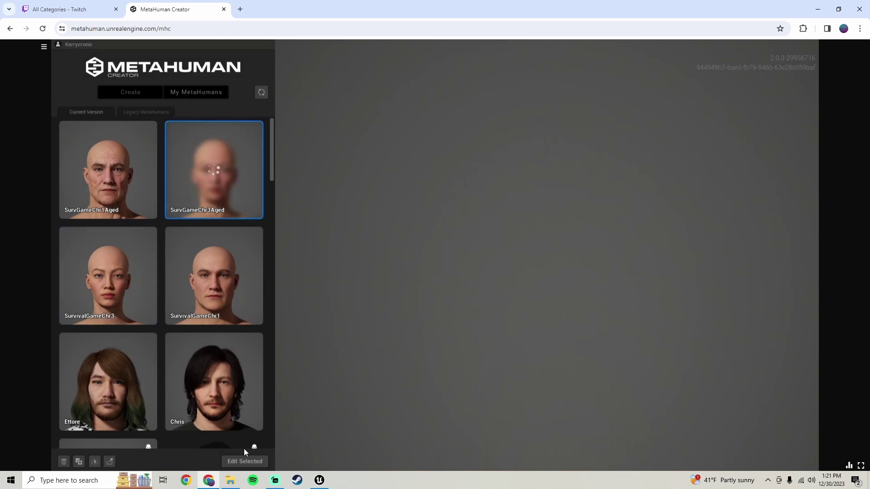
pyautogui.click(253, 463)
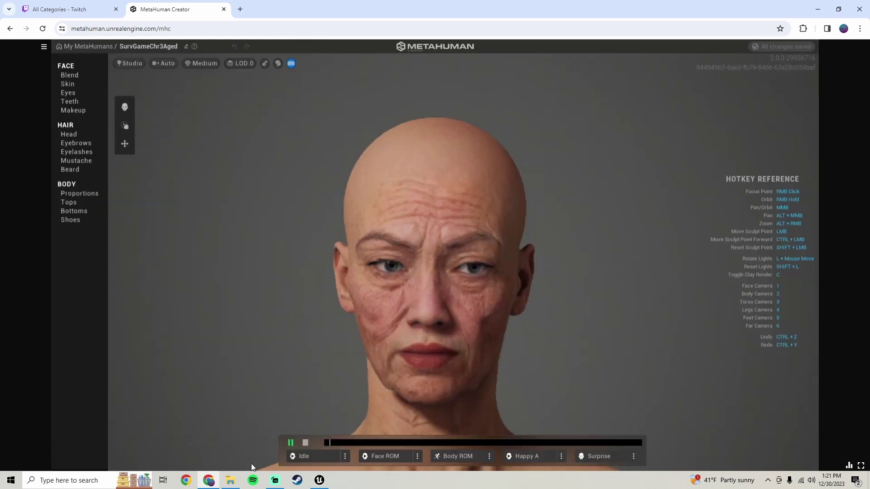
pyautogui.click(64, 86)
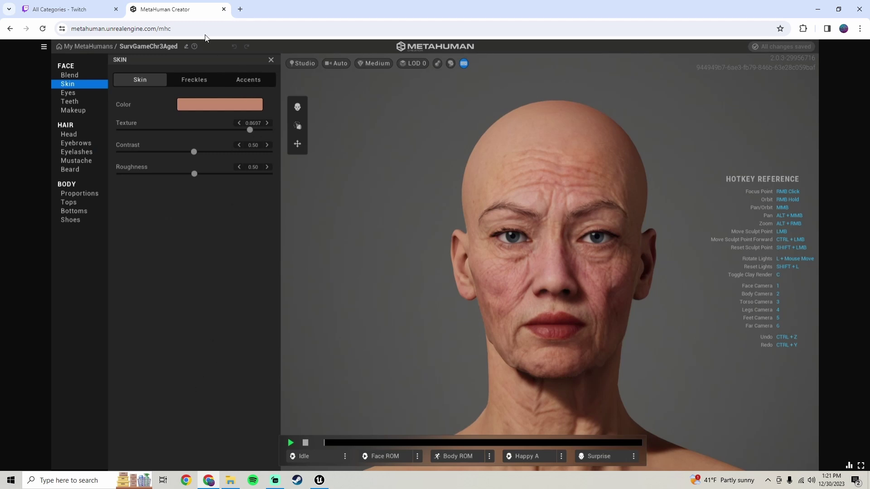
# Step: Switch to the Unreal Editor and open Quixel Bridge from the project's Content folder
pyautogui.hotkey('alt', 'Tab')
pyautogui.moveTo(350, 198); pyautogui.dragTo(281, 298, button='right')
pyautogui.click(35, 384)
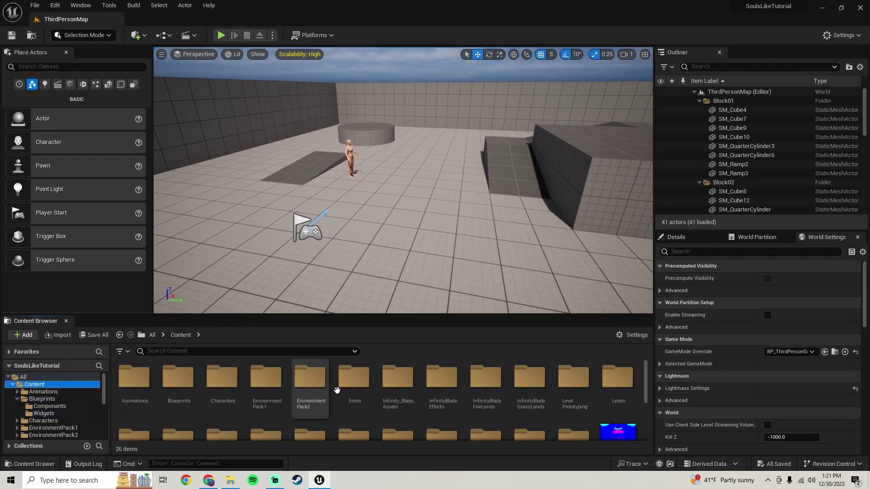
pyautogui.scroll(-5, 361, 385)
pyautogui.rightClick(294, 400)
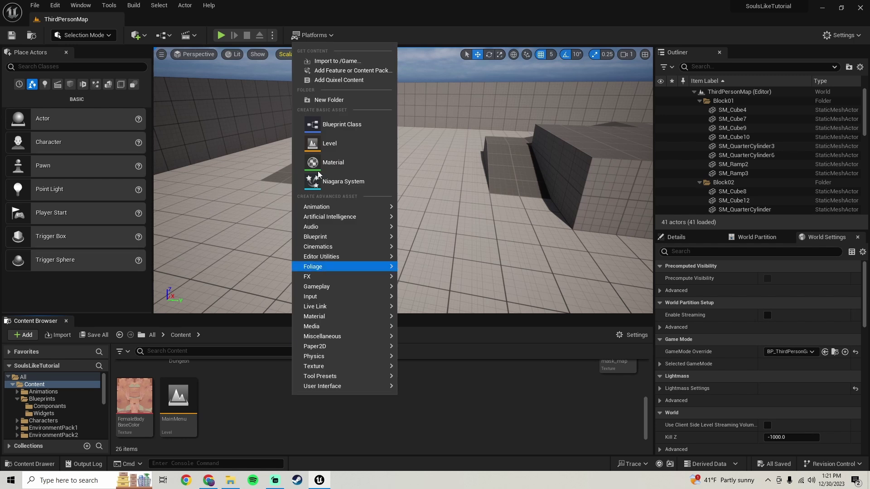
pyautogui.click(336, 84)
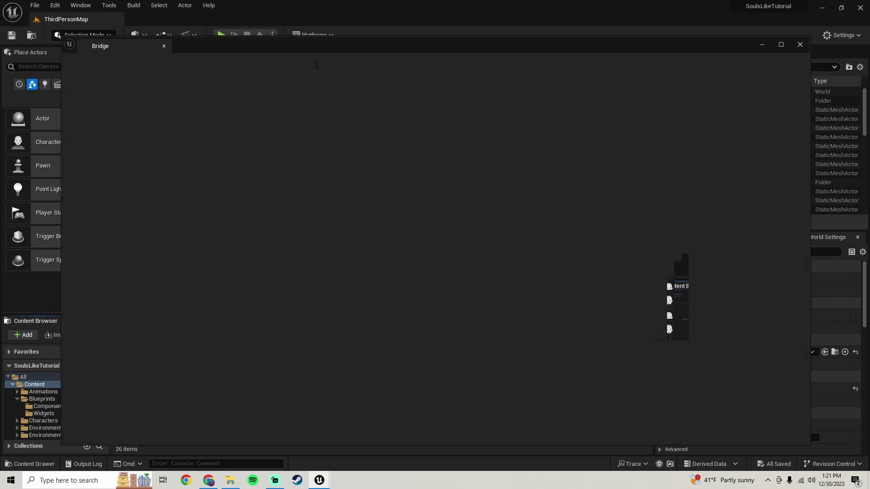
# Step: Update SurvGameChr1Aged from My MetaHumans in Bridge at Medium Quality and add it to the project
pyautogui.moveTo(287, 46); pyautogui.dragTo(309, 35)
pyautogui.click(126, 131)
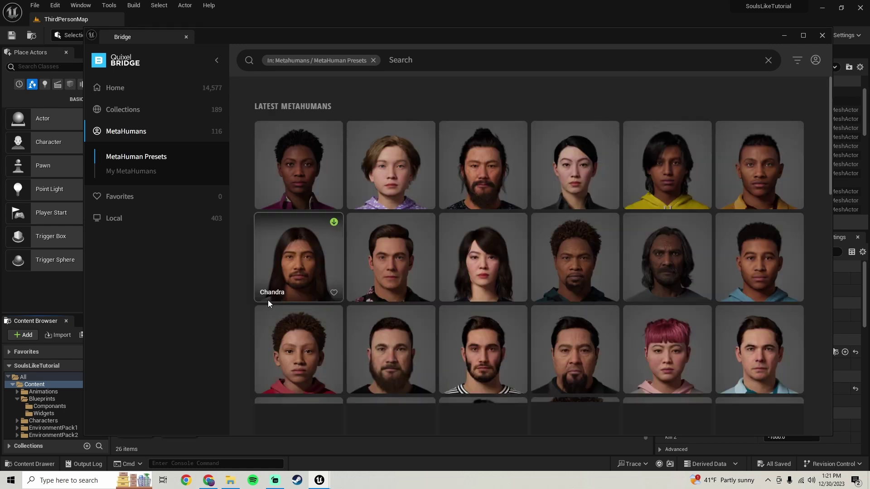
pyautogui.click(136, 171)
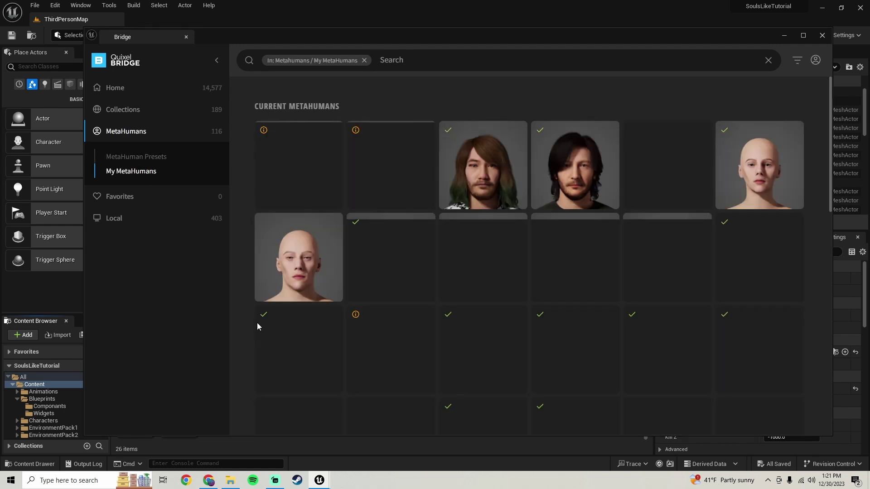
pyautogui.click(370, 144)
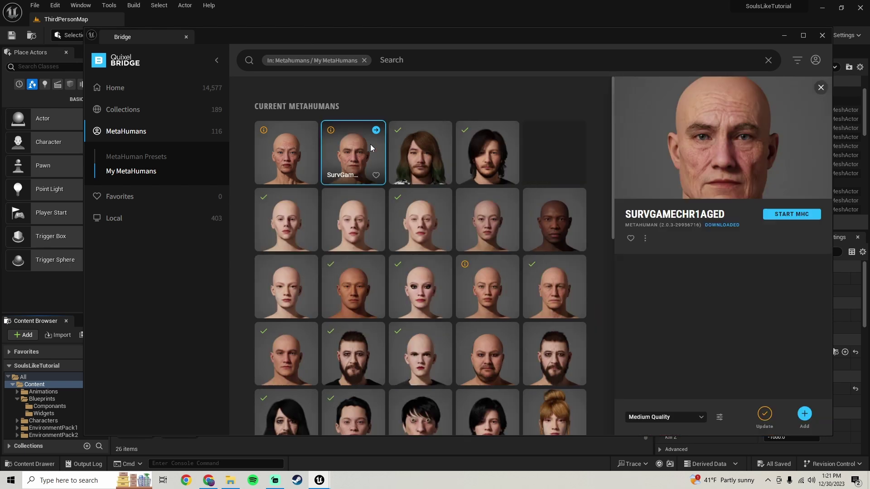
pyautogui.moveTo(271, 131)
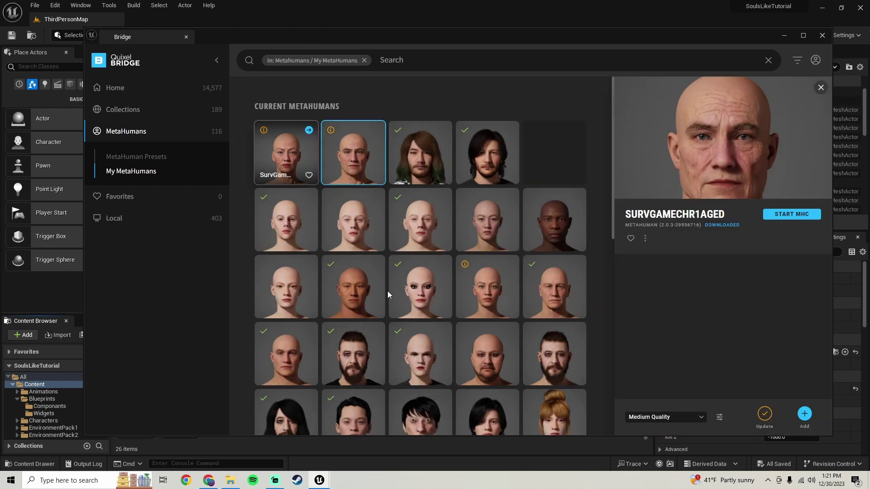
pyautogui.click(765, 414)
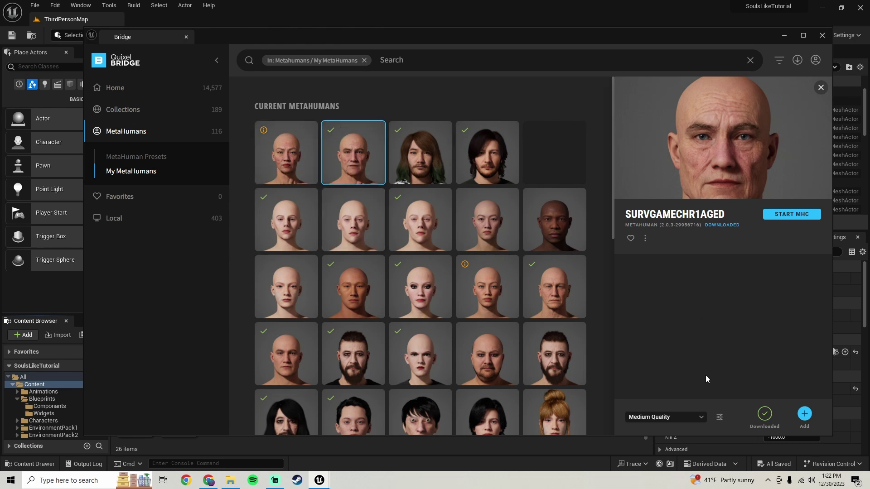
pyautogui.click(804, 414)
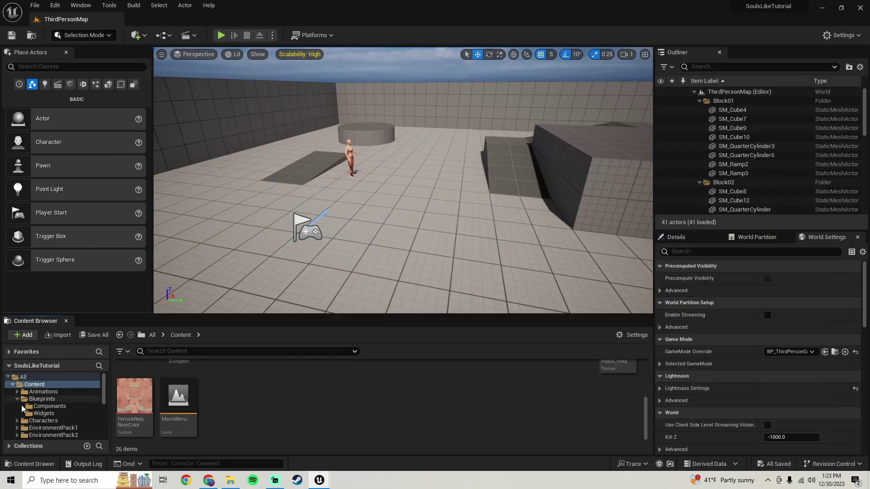
# Step: Open the BP_SurvGameChr1Aged blueprint from the MetaHumans/SurvGameChr1Aged folder and show the character in its viewport
pyautogui.click(18, 398)
pyautogui.scroll(-5, 20, 398)
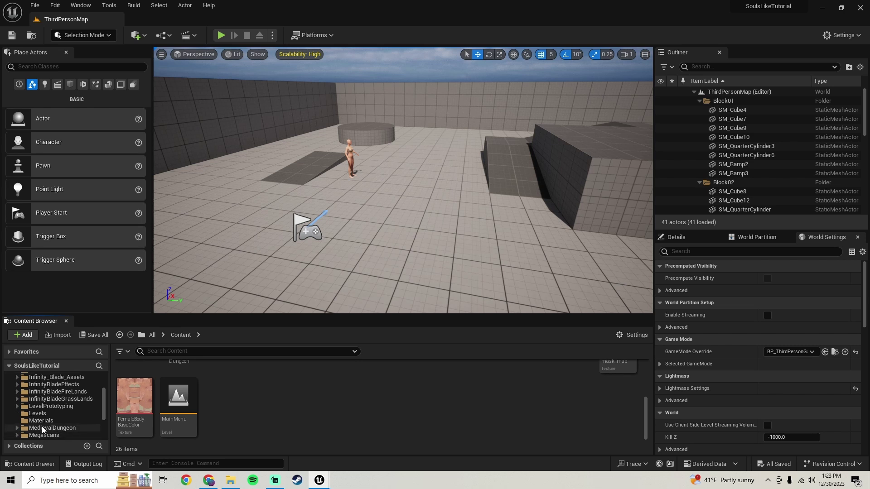
pyautogui.click(47, 428)
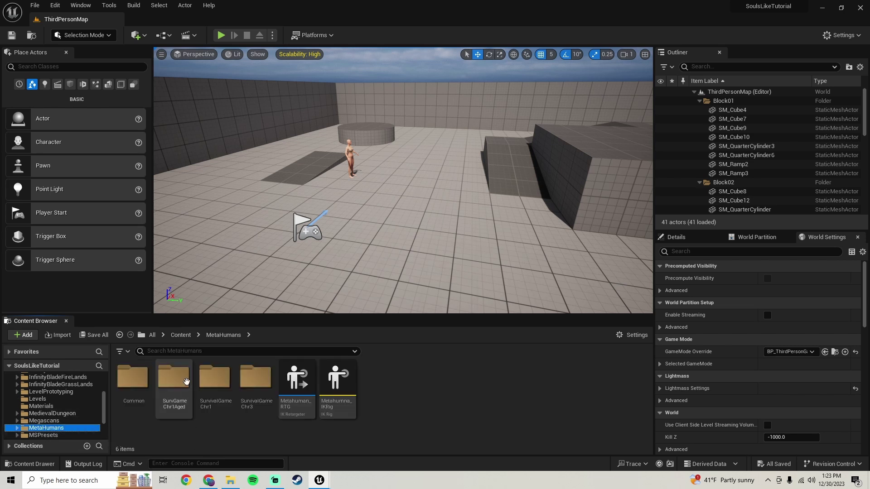
pyautogui.doubleClick(171, 387)
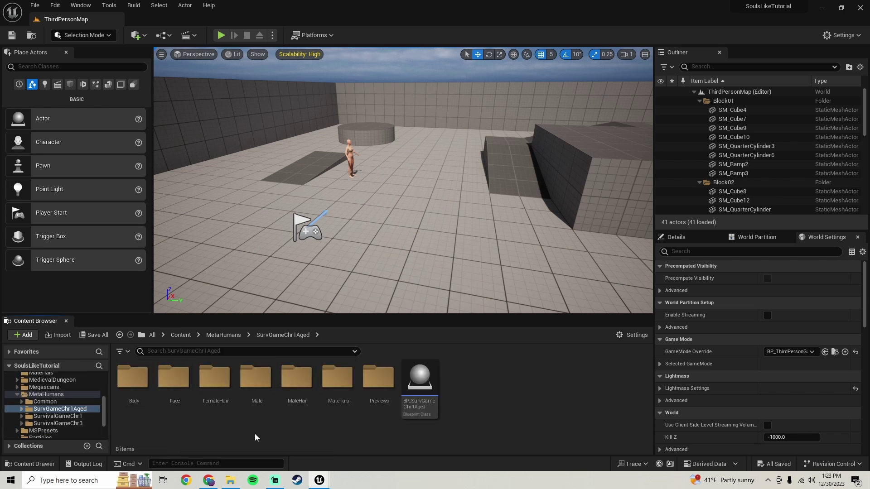
pyautogui.click(414, 412)
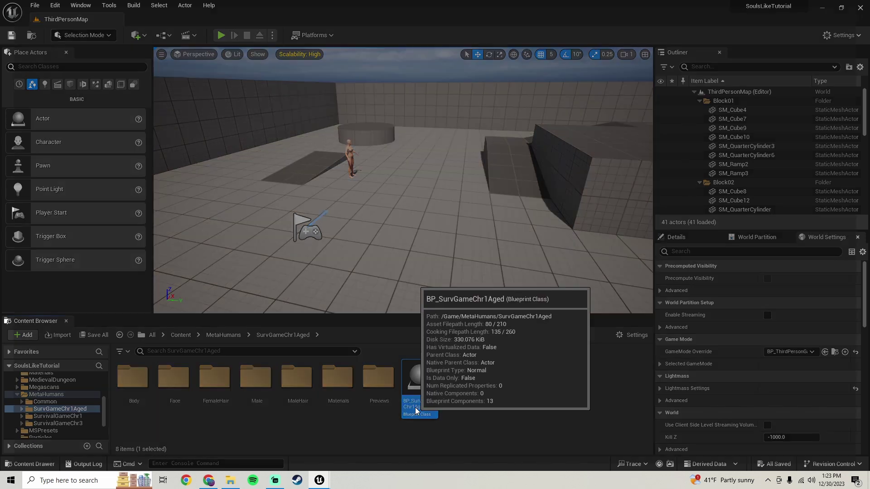
pyautogui.doubleClick(415, 411)
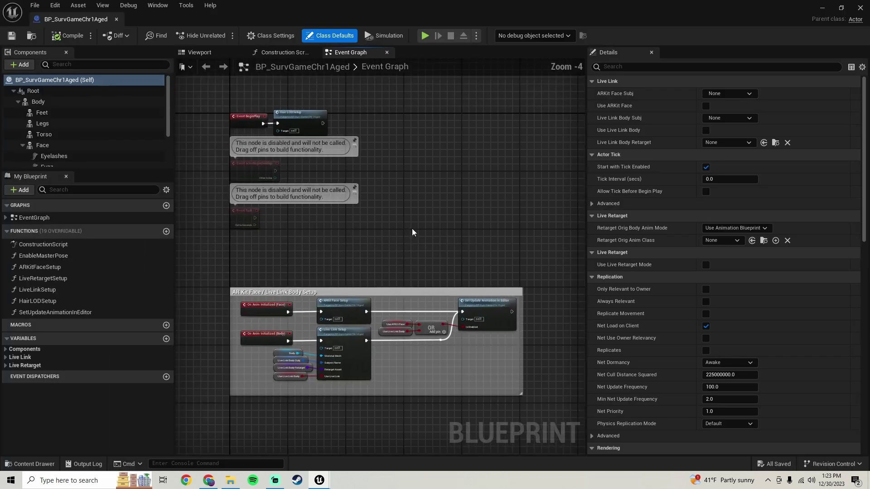
pyautogui.click(186, 51)
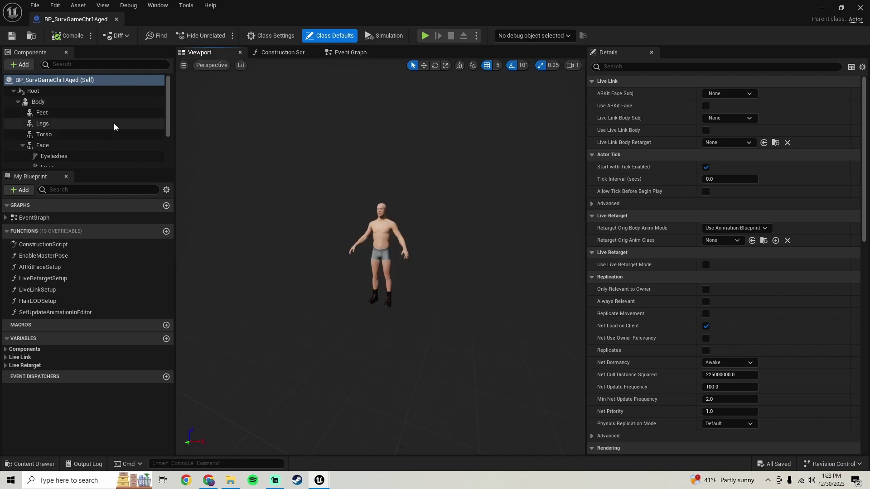
# Step: Set the Min LOD of the LODSync component in BP_SurvGameChr1Aged to 4
pyautogui.scroll(-3, 80, 126)
pyautogui.click(45, 162)
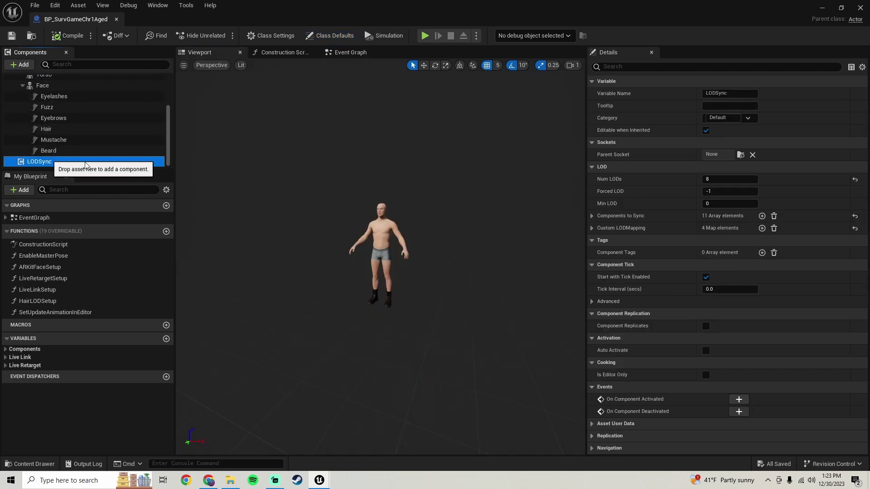
pyautogui.click(729, 204)
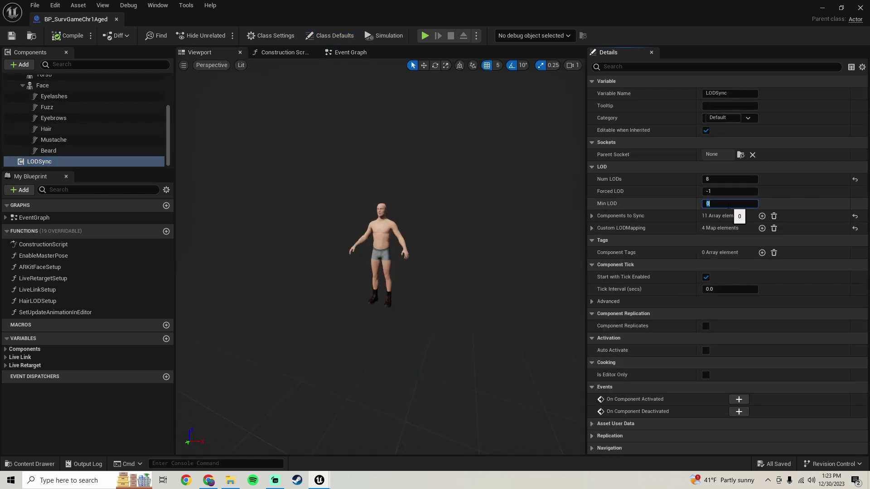
pyautogui.write('4')
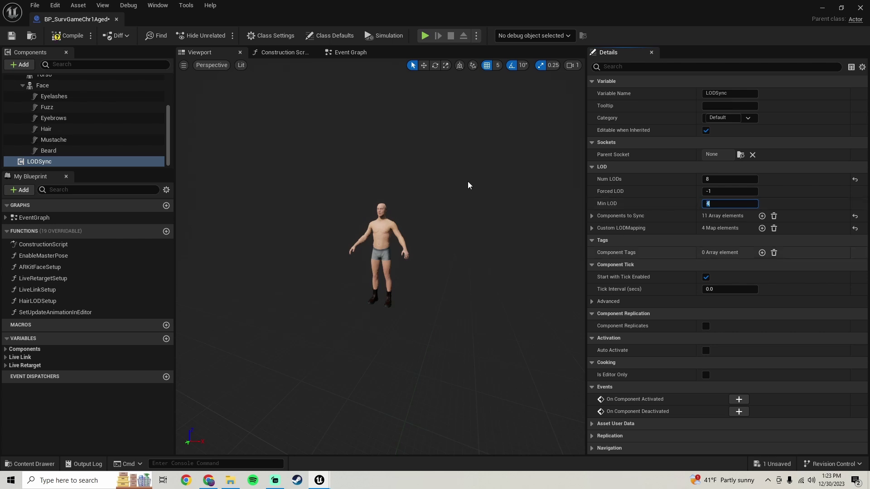
# Step: Select the Face component and open its Element 0 material, MI_HeadSynthesized_Baked, for editing
pyautogui.scroll(3, 68, 122)
pyautogui.click(51, 146)
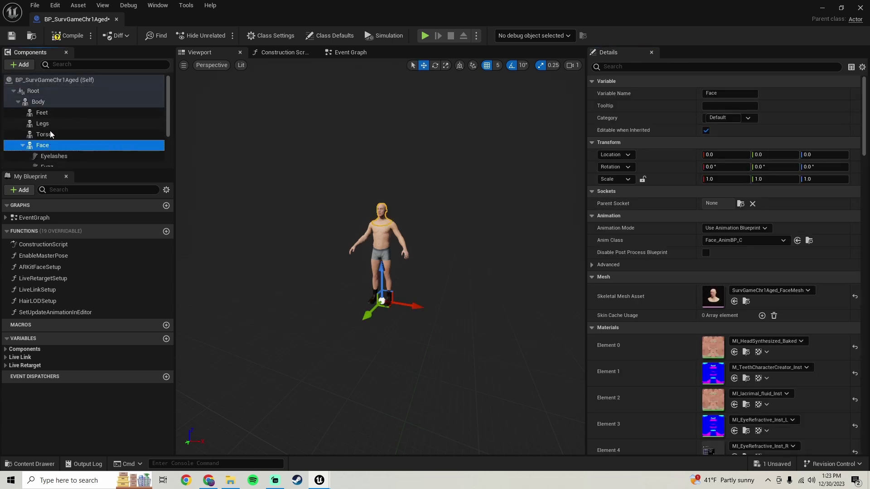
pyautogui.scroll(-2, 63, 138)
pyautogui.scroll(2, 63, 137)
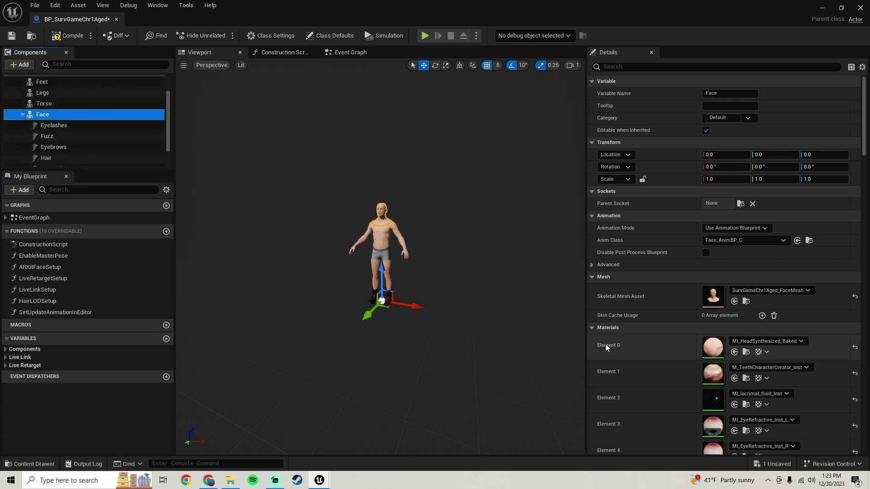
pyautogui.scroll(-3, 605, 344)
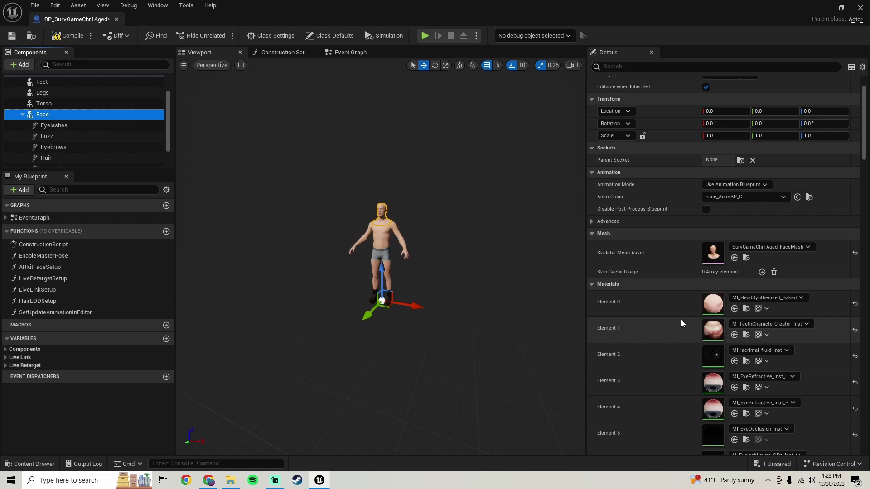
pyautogui.doubleClick(708, 303)
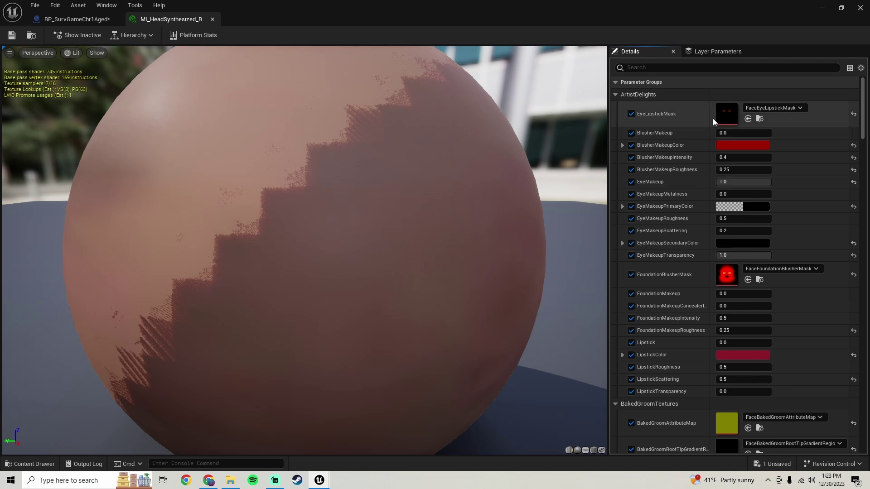
# Step: Set the maximum texture size of FaceEyeLipstickMask and FaceFoundationBlusherMask to 1024, saving and closing each texture
pyautogui.doubleClick(725, 113)
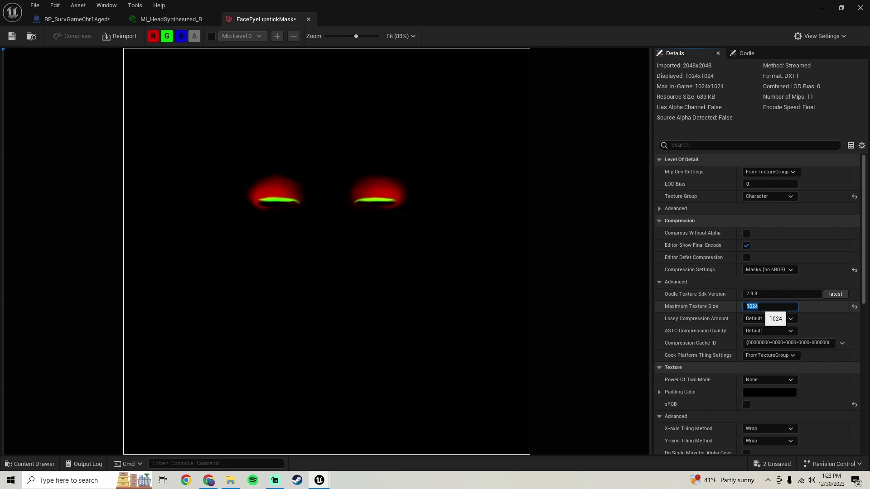
pyautogui.click(14, 39)
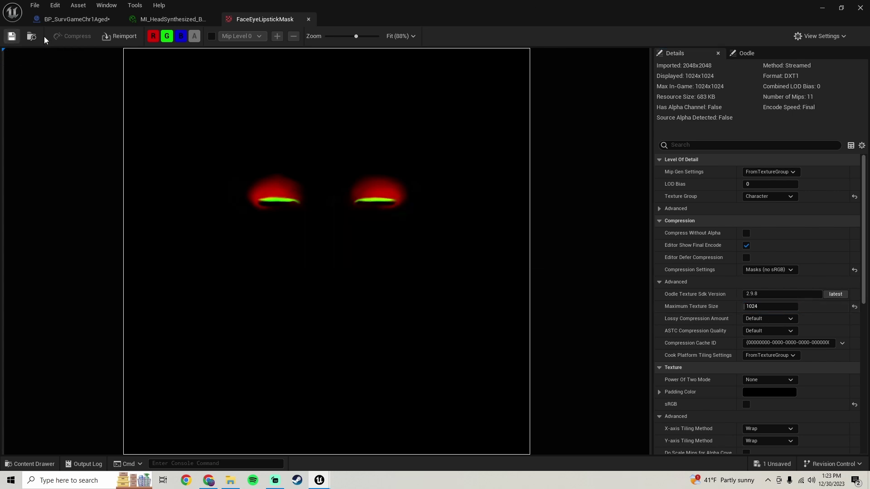
pyautogui.click(308, 19)
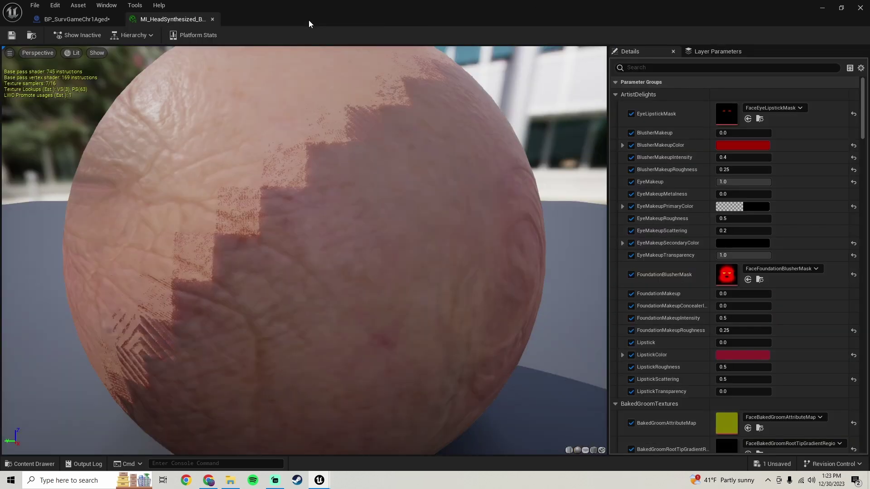
pyautogui.doubleClick(728, 274)
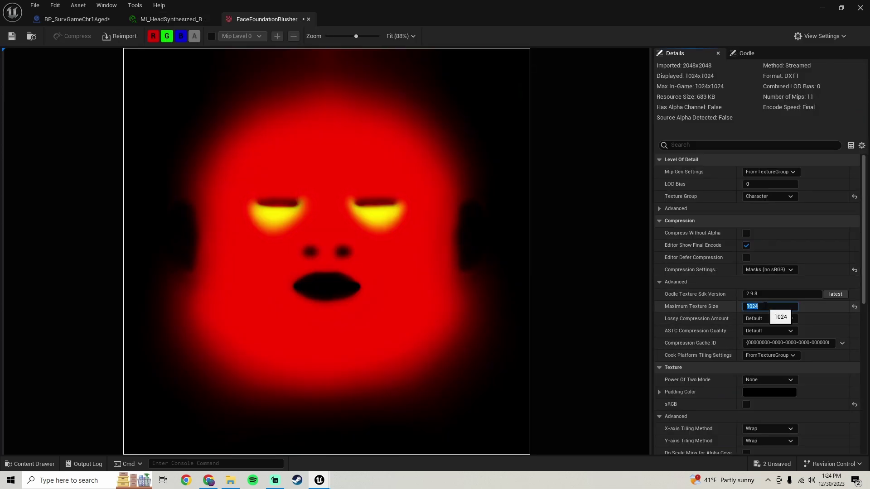
pyautogui.click(12, 36)
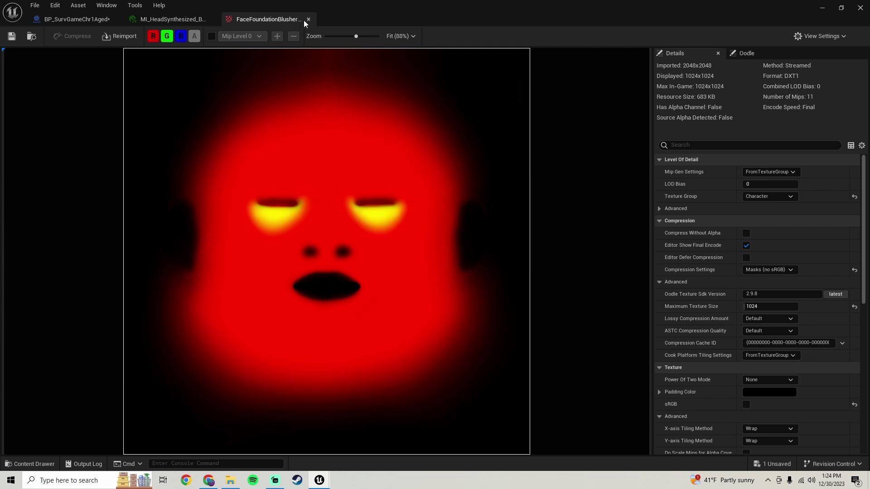
pyautogui.click(309, 20)
# Step: Set the maximum texture size of the baked groom attribute map and the baked groom root-tip gradient texture to 1024, saving and closing each
pyautogui.scroll(-6, 661, 294)
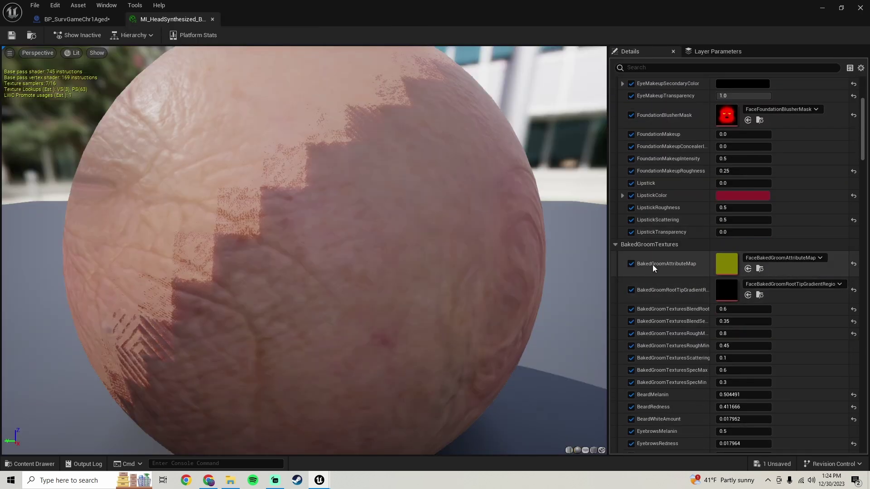
pyautogui.doubleClick(718, 264)
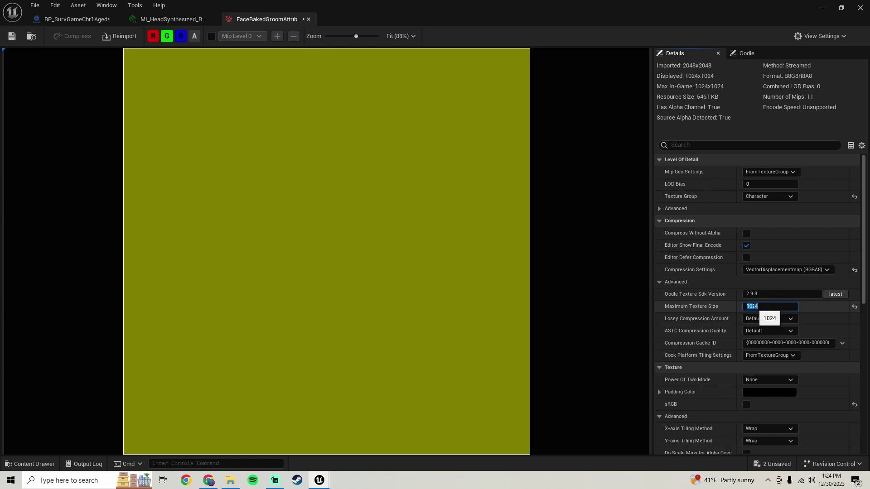
pyautogui.click(7, 39)
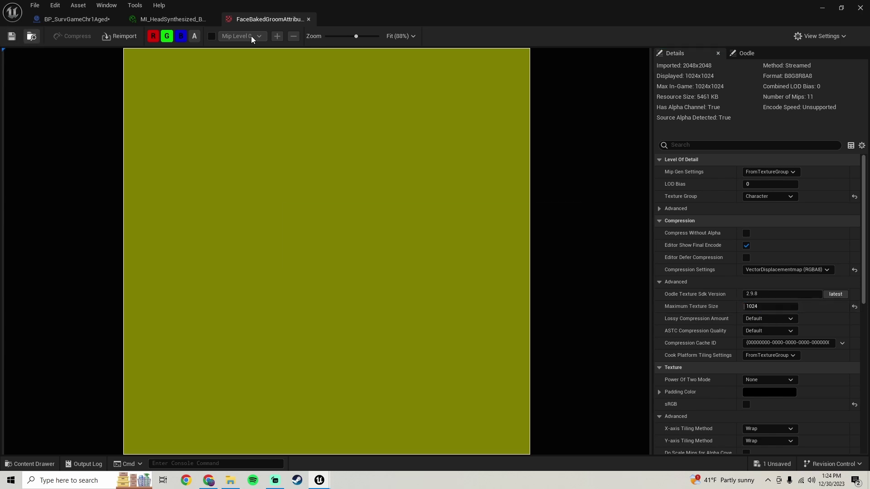
pyautogui.click(308, 20)
pyautogui.doubleClick(728, 292)
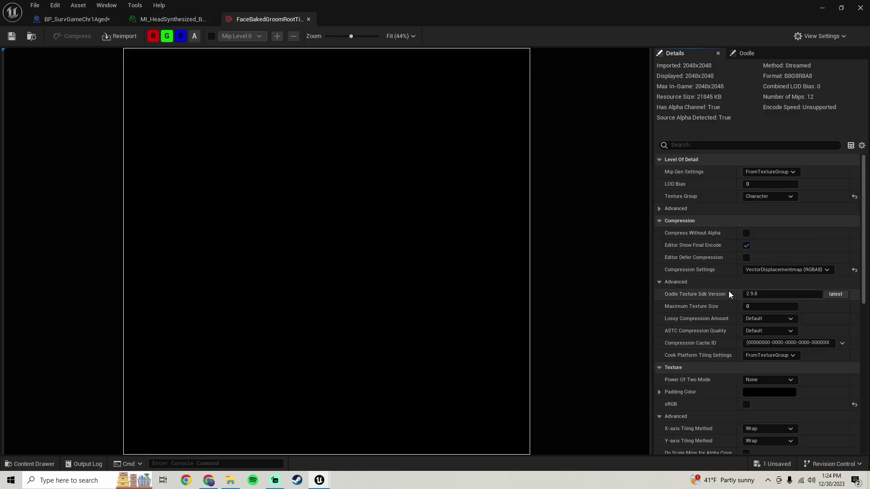
pyautogui.click(763, 306)
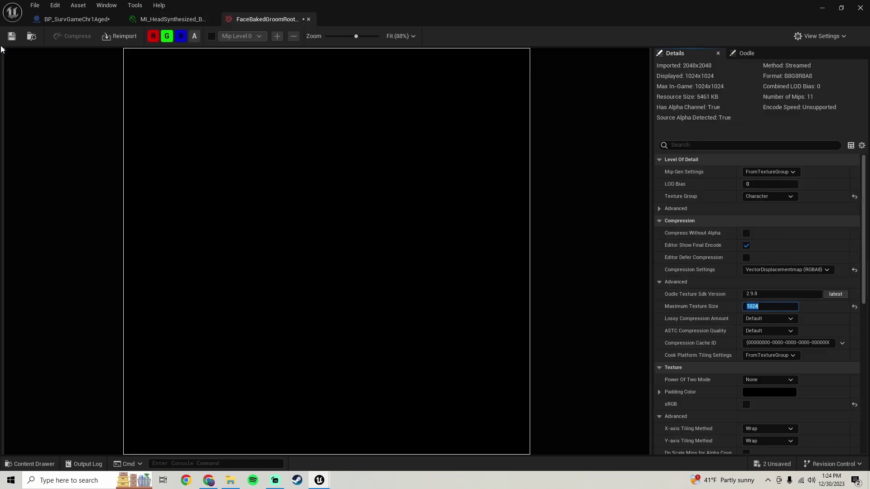
pyautogui.click(11, 36)
pyautogui.click(309, 20)
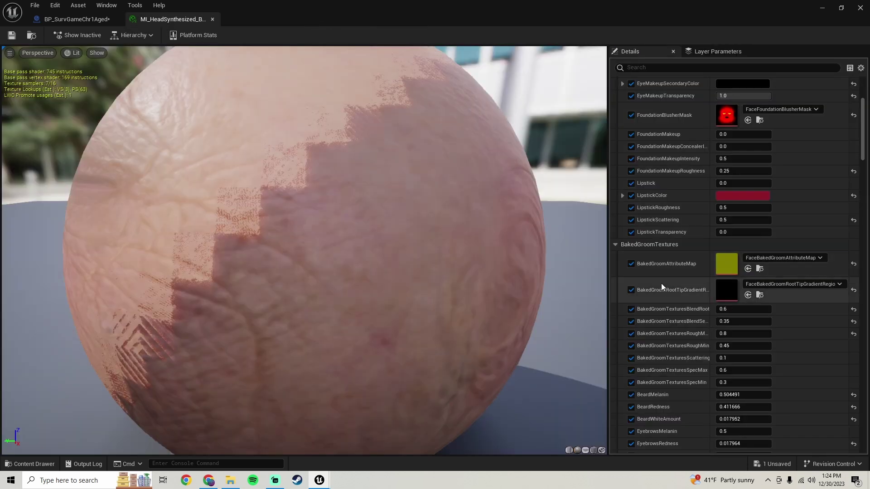
# Step: Check the size settings of the Default_SecColors texture used as SecondaryColorsTexture and close it
pyautogui.scroll(-10, 665, 272)
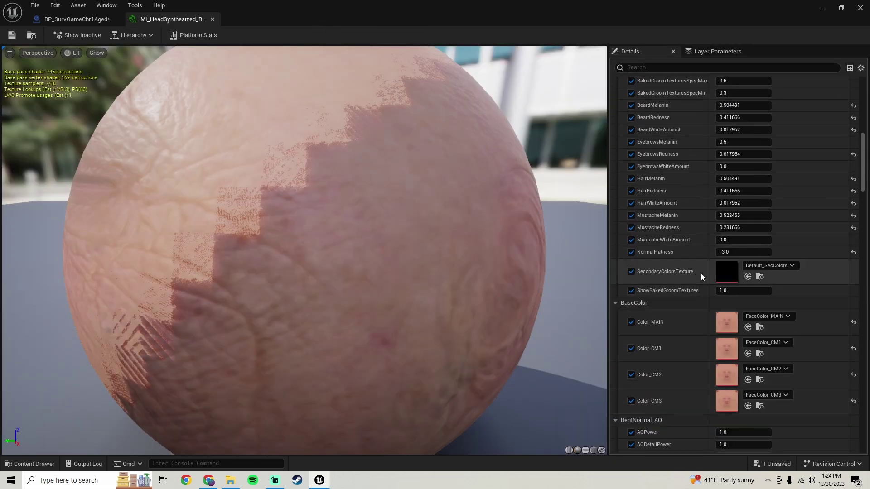
pyautogui.doubleClick(726, 272)
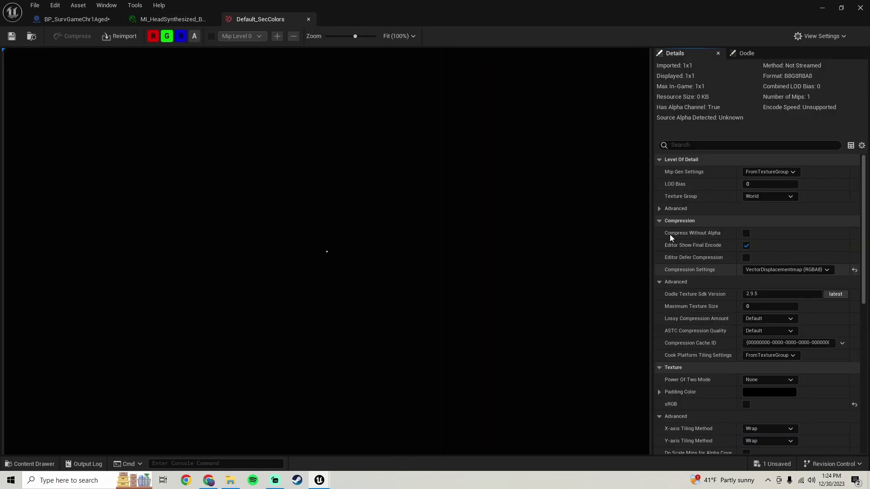
pyautogui.click(308, 19)
# Step: Set the maximum texture size of the Specular group's FaceCavity_MAIN texture, save it, and close the texture and the head material
pyautogui.scroll(-3, 651, 294)
pyautogui.scroll(-1, 675, 321)
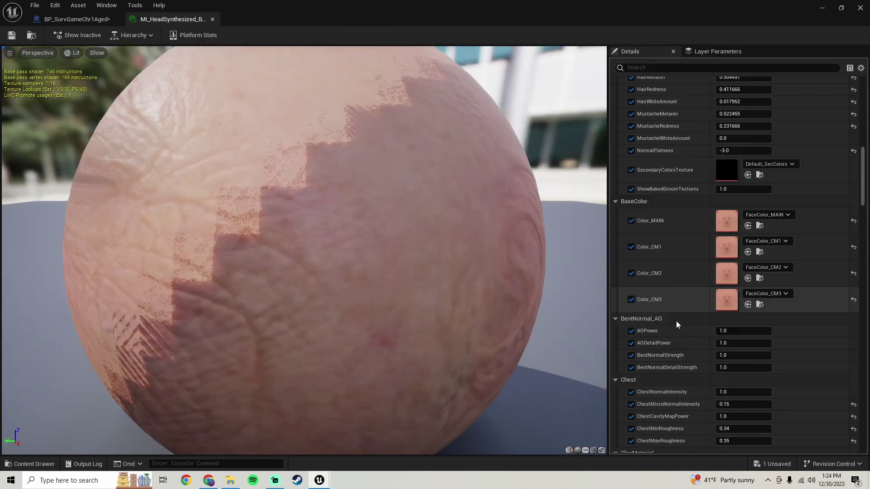
pyautogui.scroll(-15, 672, 312)
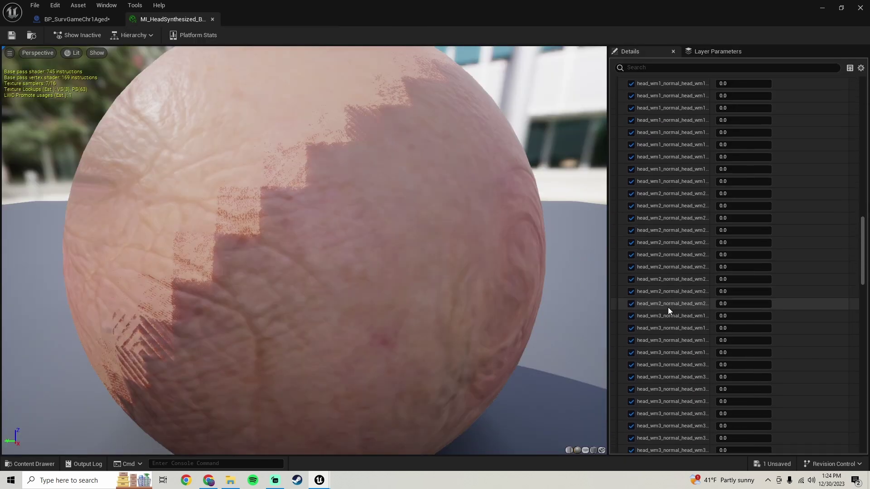
pyautogui.scroll(-10, 668, 307)
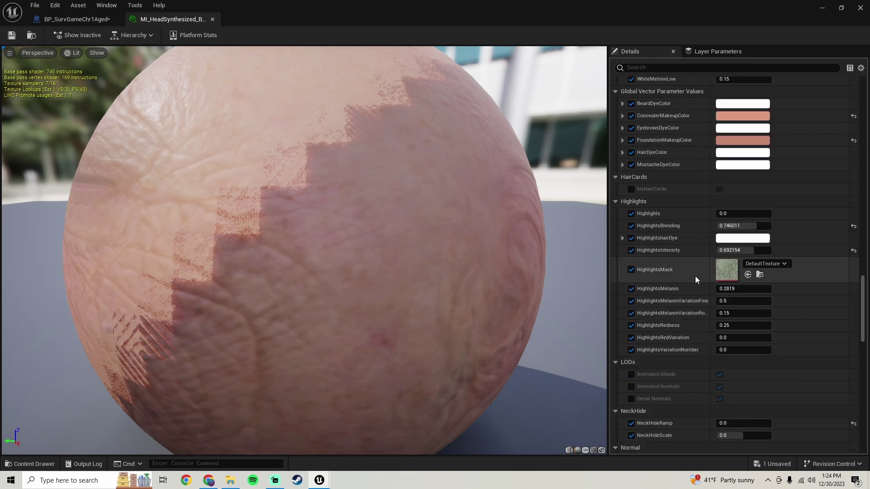
pyautogui.scroll(-8, 693, 290)
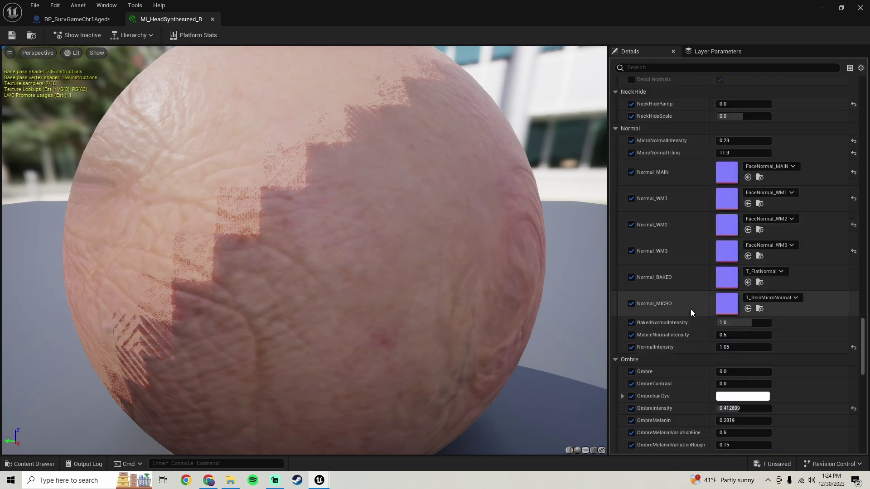
pyautogui.scroll(-10, 687, 302)
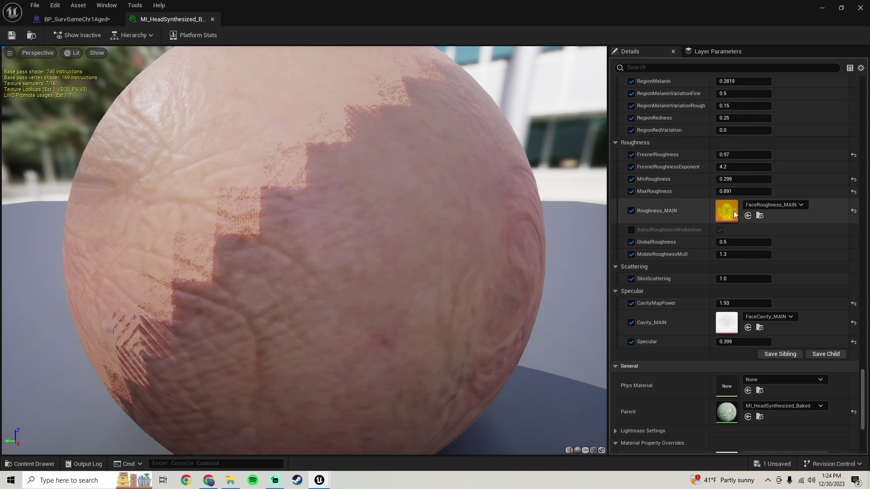
pyautogui.doubleClick(726, 323)
pyautogui.click(757, 307)
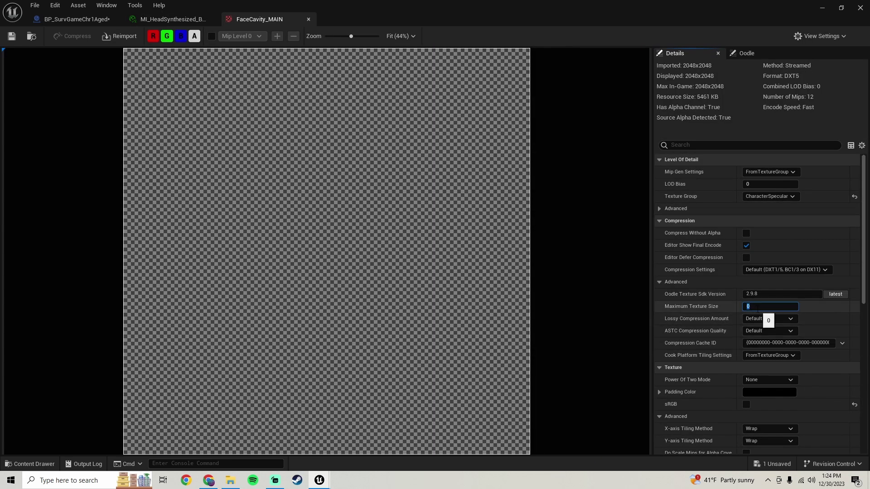
pyautogui.click(14, 38)
pyautogui.click(307, 19)
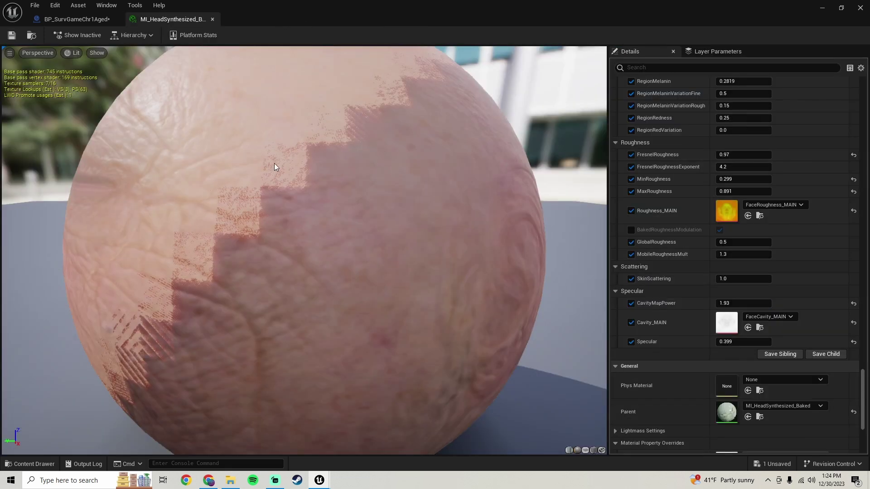
pyautogui.click(212, 19)
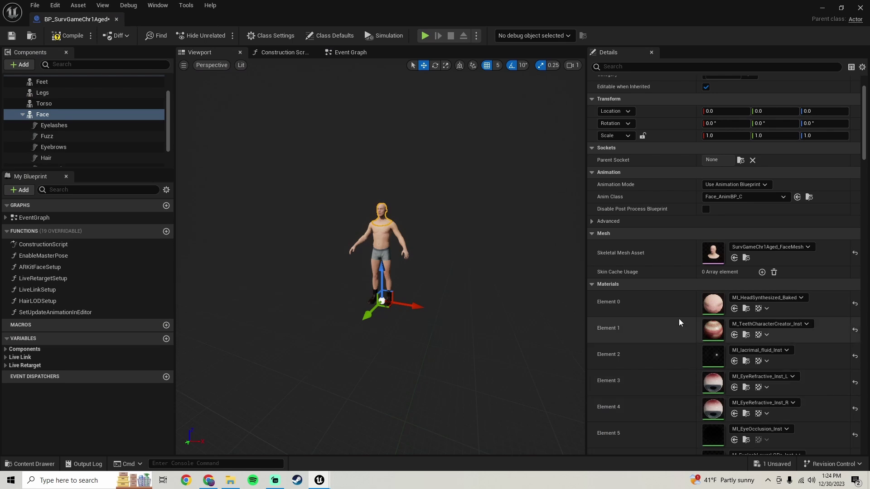
# Step: Review the Face component's material slots, save BP_SurvGameChr1Aged, and close the blueprint
pyautogui.scroll(-3, 668, 298)
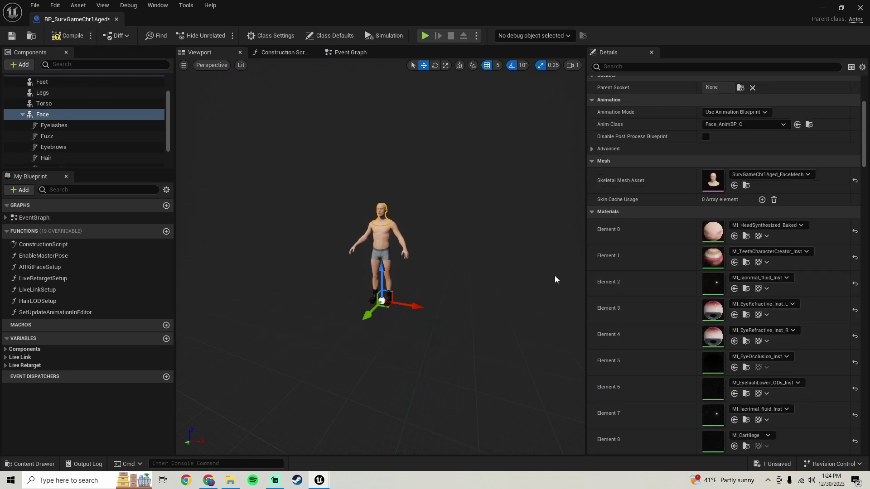
pyautogui.scroll(-6, 672, 246)
pyautogui.scroll(6, 674, 294)
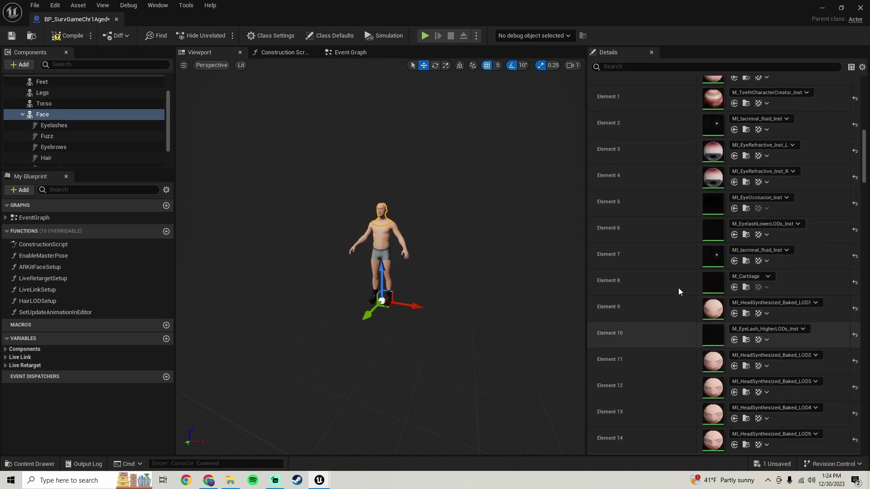
pyautogui.scroll(-3, 655, 301)
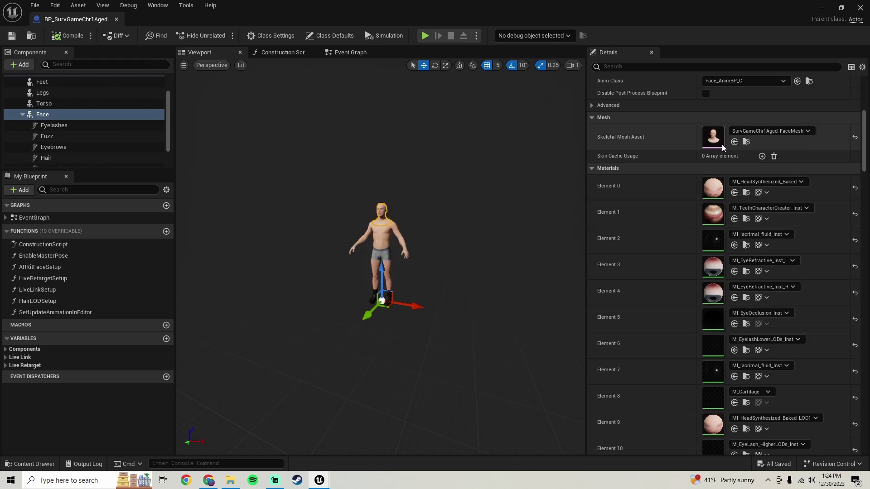
pyautogui.click(117, 20)
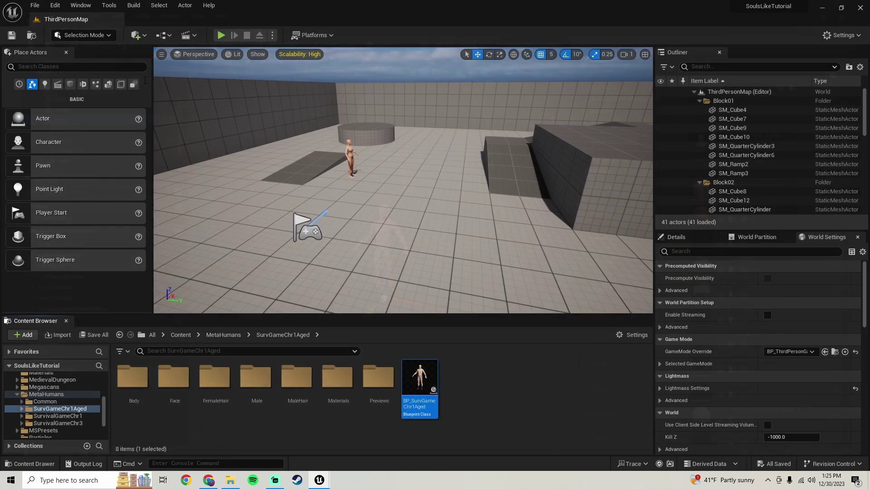
# Step: Switch back to Quixel Bridge and select the SurvGameChr3Aged MetaHuman
pyautogui.moveTo(319, 480)
pyautogui.click(361, 449)
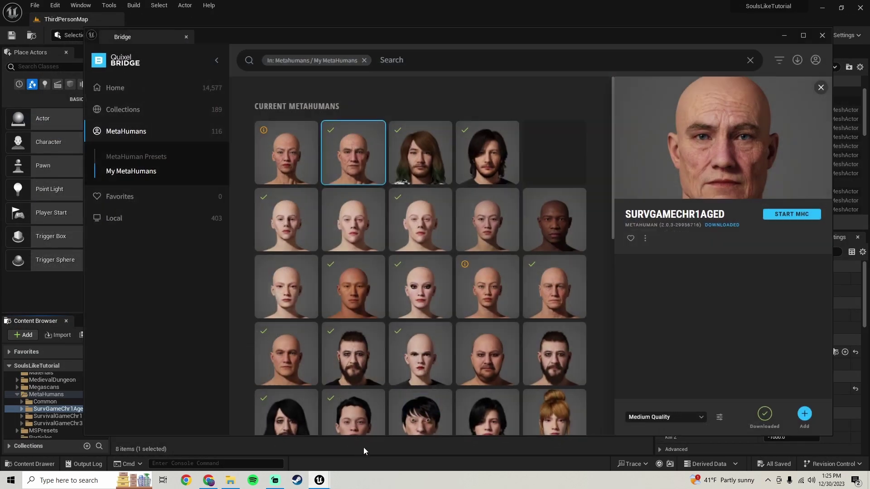
pyautogui.click(274, 153)
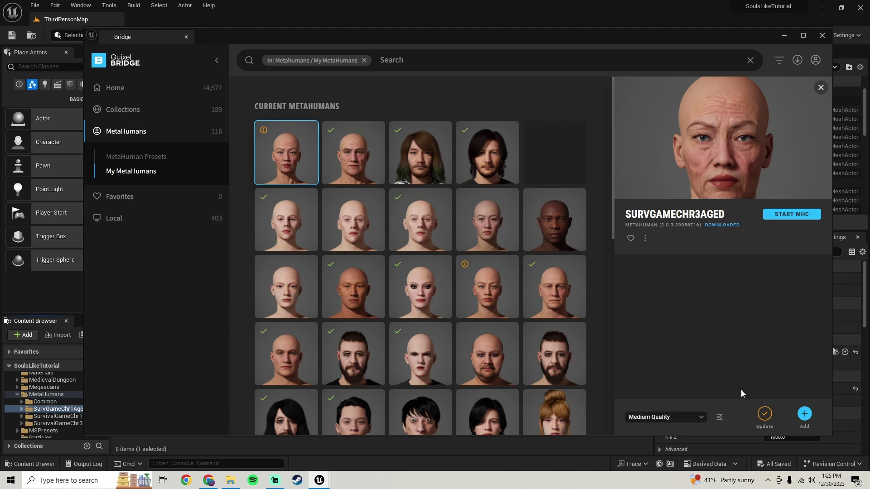